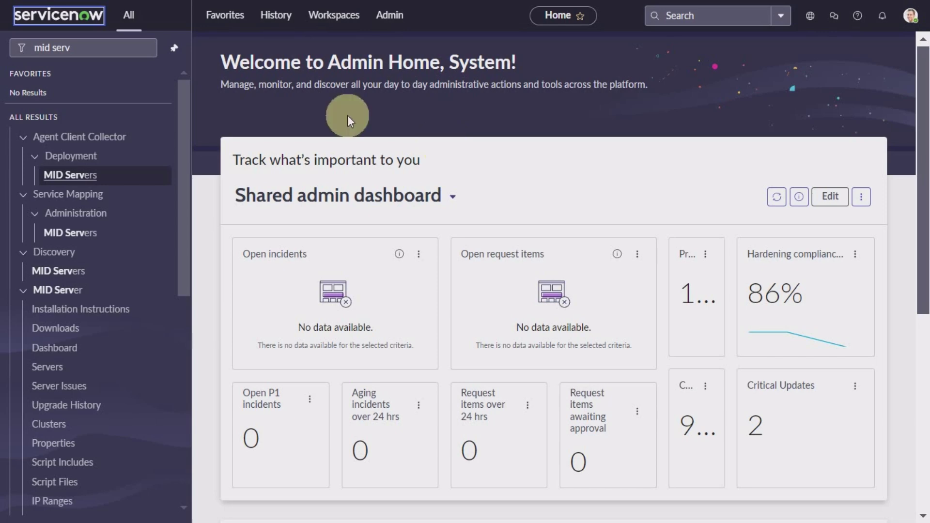
# Step: Clear the navigator filter so 'discovery sc' can be entered to show Discovery Schedules modules
pyautogui.click(113, 49)
pyautogui.click(143, 49)
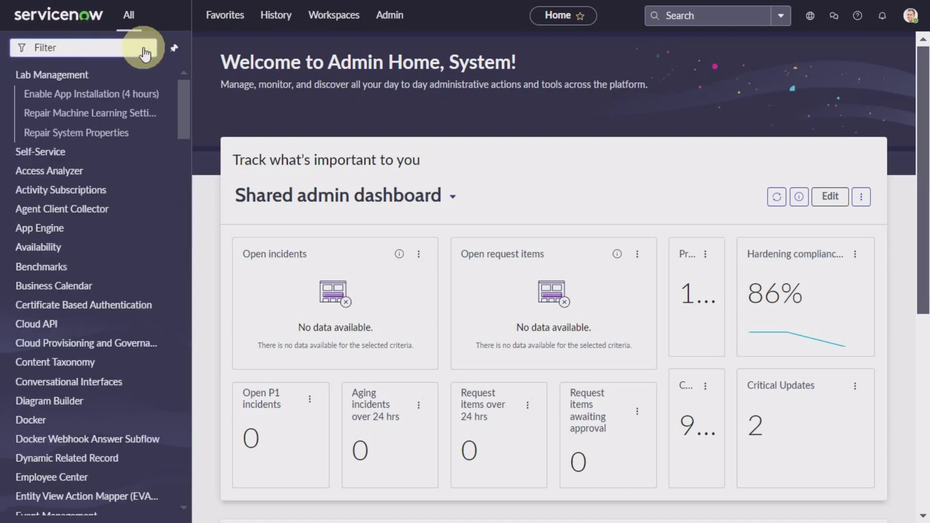
pyautogui.write('dis')
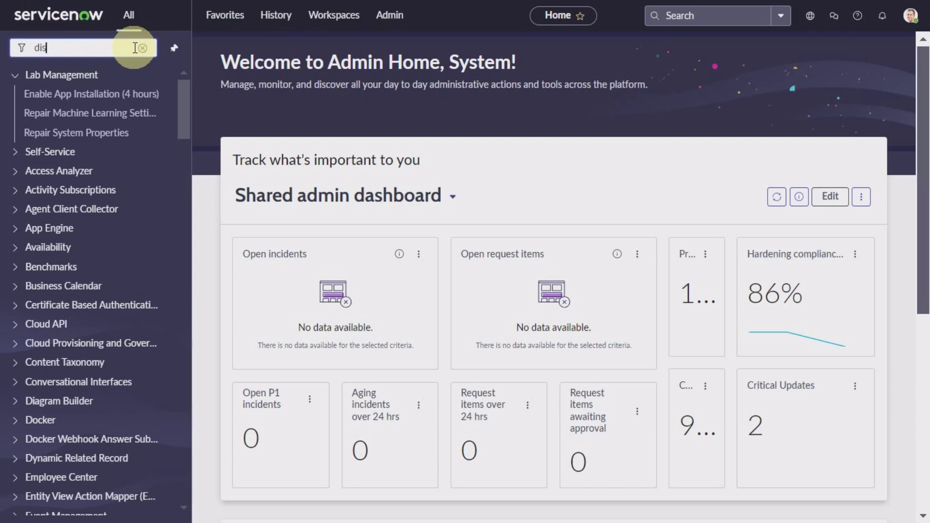
pyautogui.write('covery')
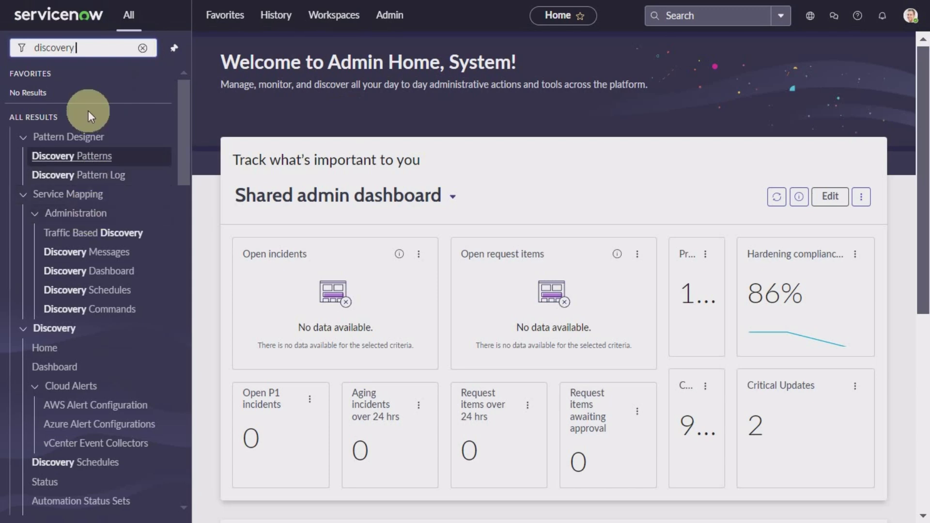
pyautogui.write(' sc')
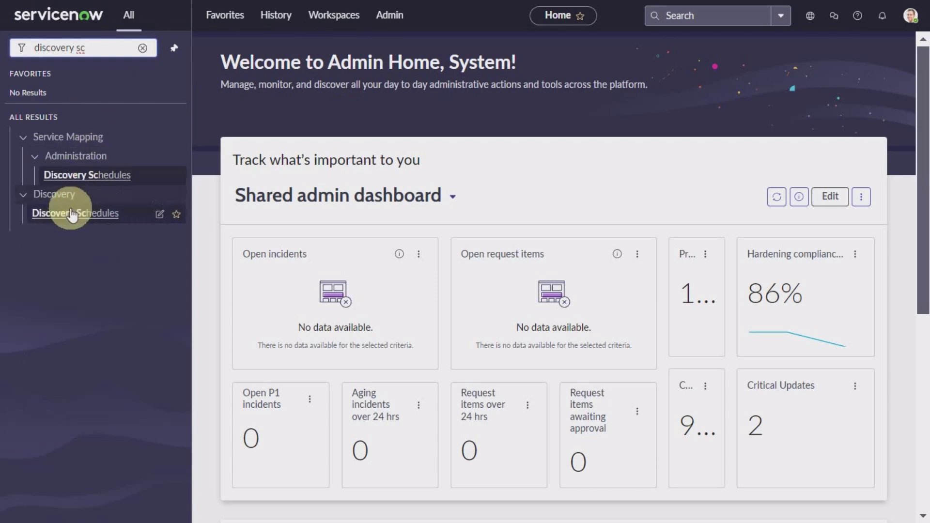
# Step: From the Discovery Schedules list, try Quick Discovery with windows_mid as MID server, then cancel it
pyautogui.click(61, 215)
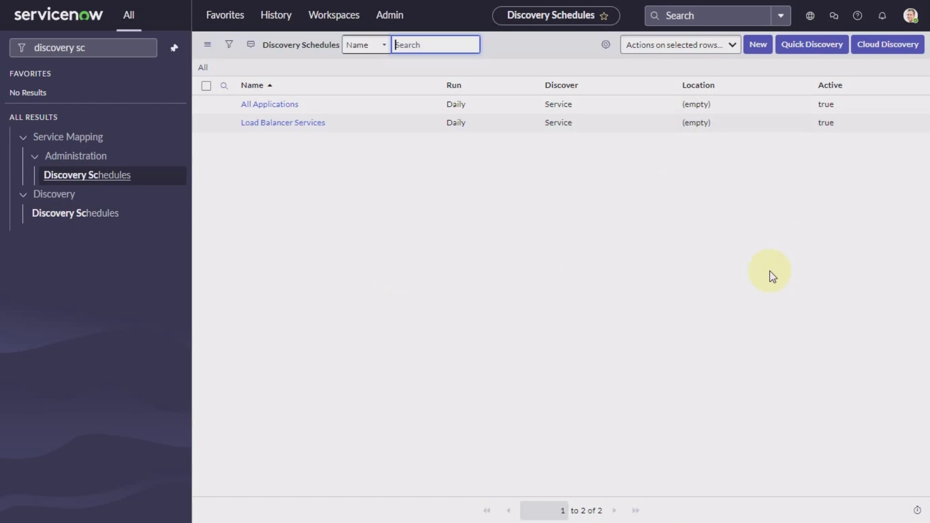
pyautogui.click(805, 47)
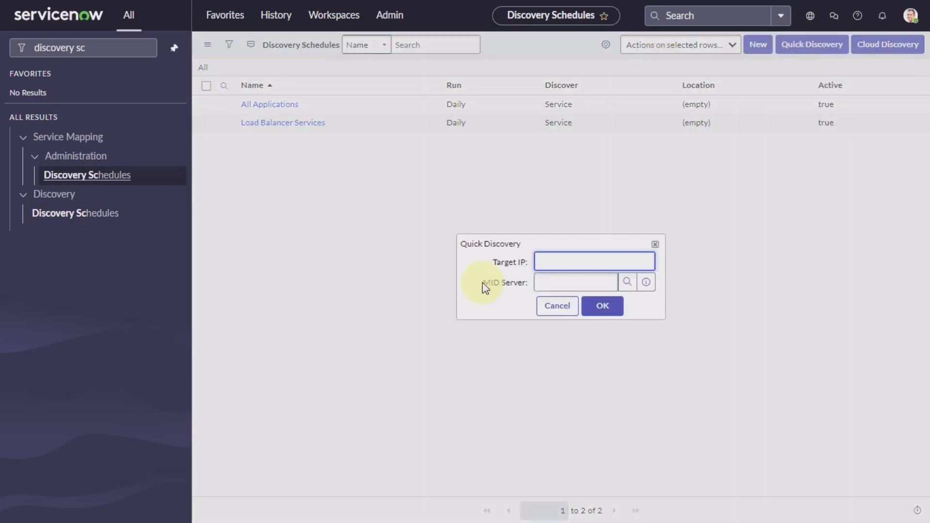
pyautogui.click(628, 287)
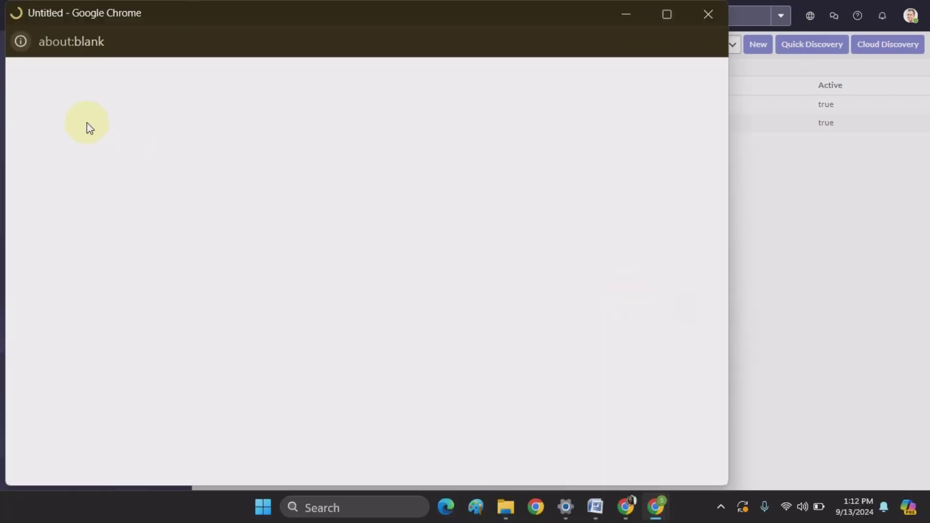
pyautogui.click(85, 134)
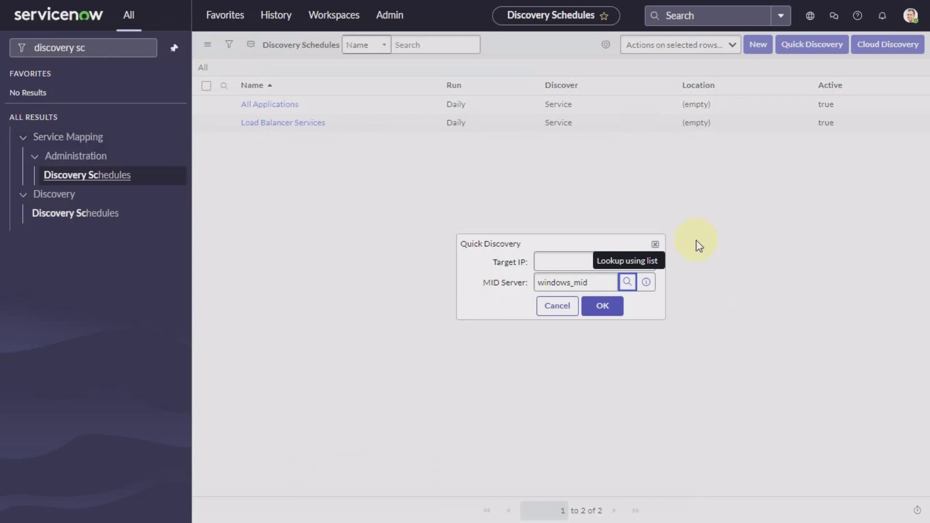
pyautogui.click(550, 262)
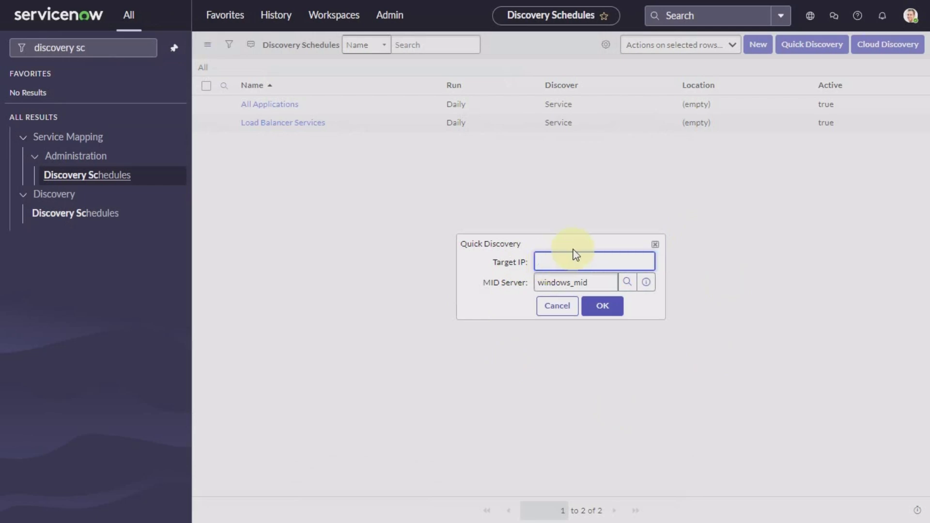
pyautogui.click(556, 312)
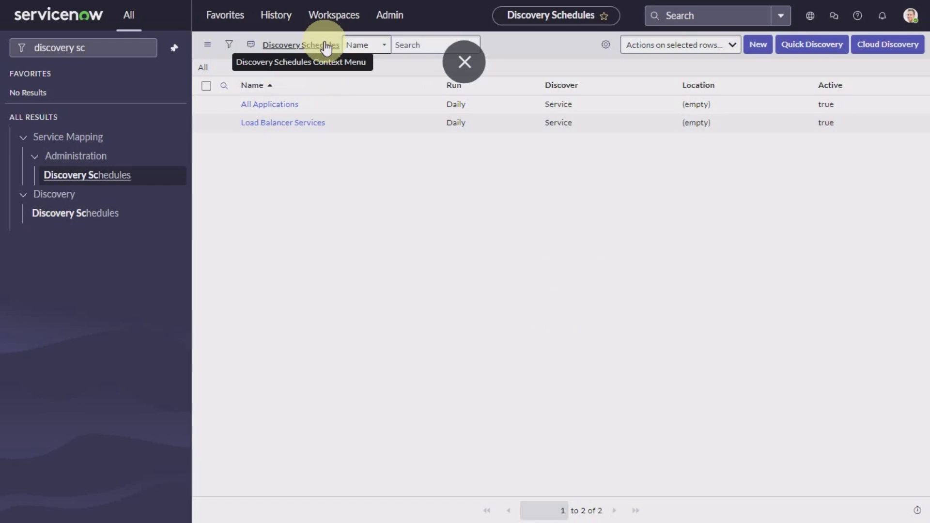
# Step: Create a new Discovery Schedule record and set its MID server to windows_mid via lookup
pyautogui.click(752, 47)
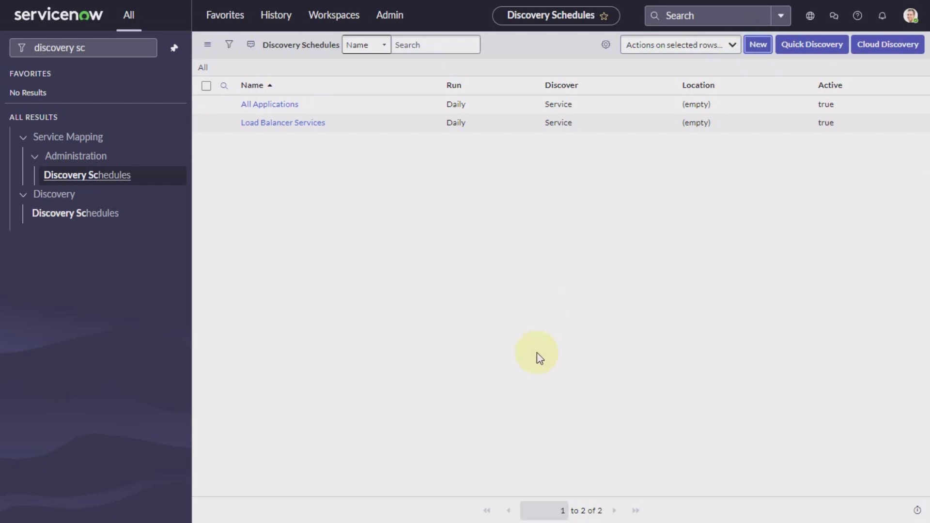
pyautogui.click(755, 51)
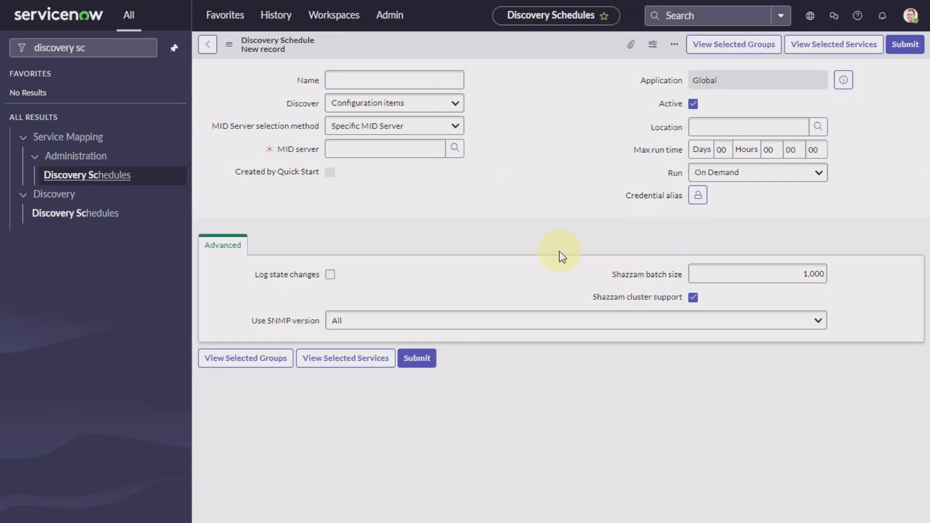
pyautogui.click(393, 80)
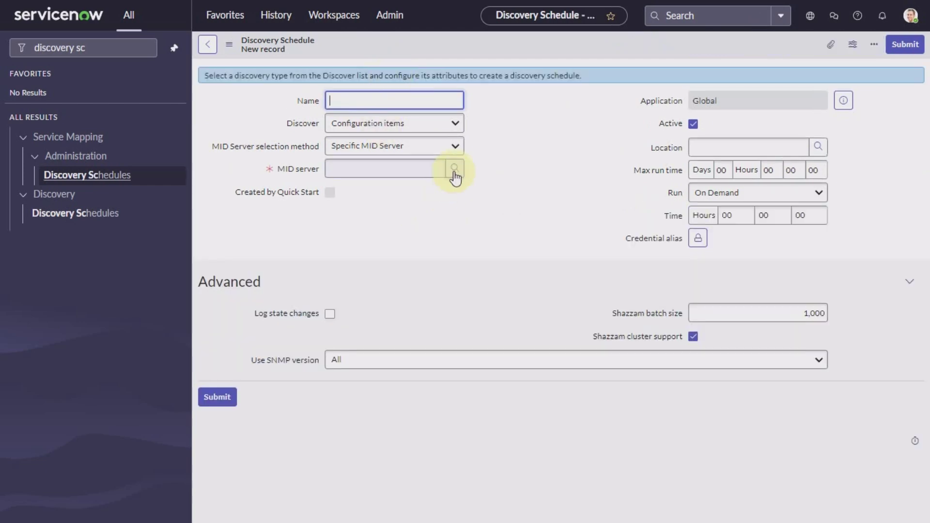
pyautogui.click(455, 170)
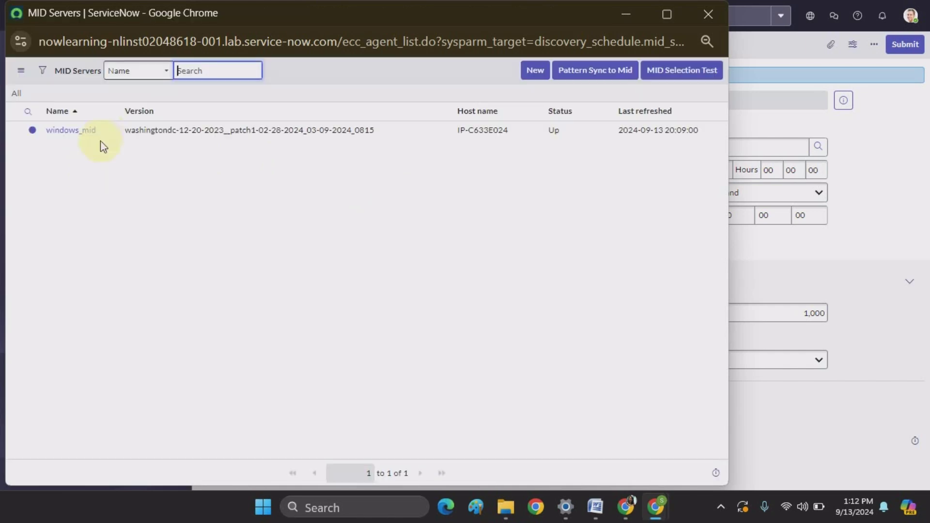
pyautogui.click(66, 133)
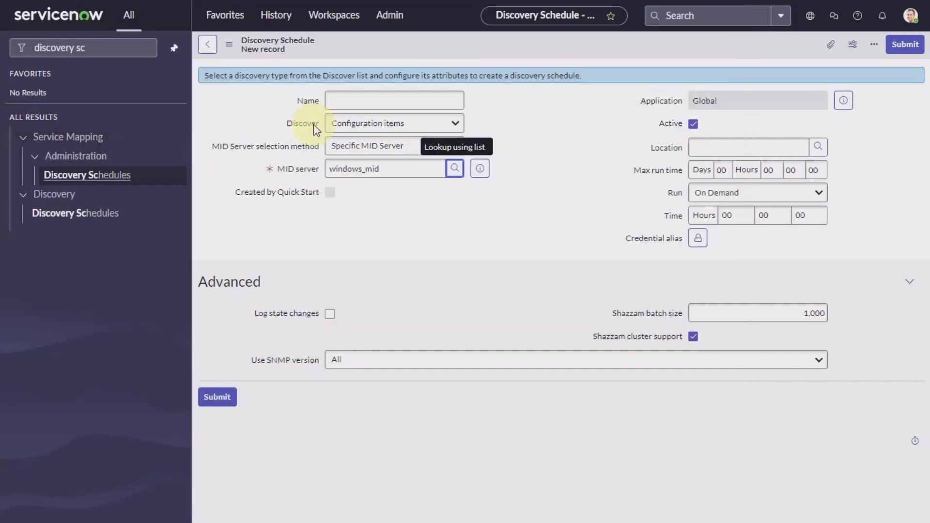
pyautogui.click(345, 98)
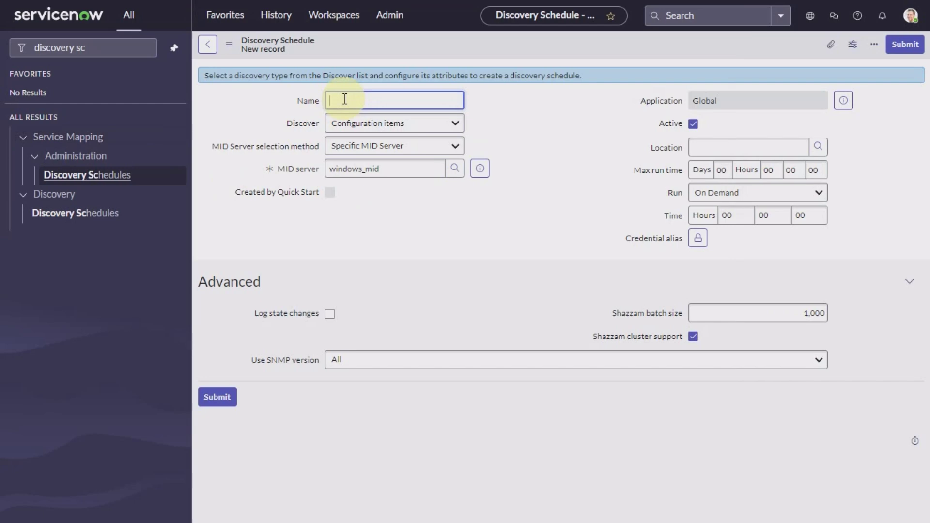
pyautogui.write('S')
pyautogui.write('tage 1')
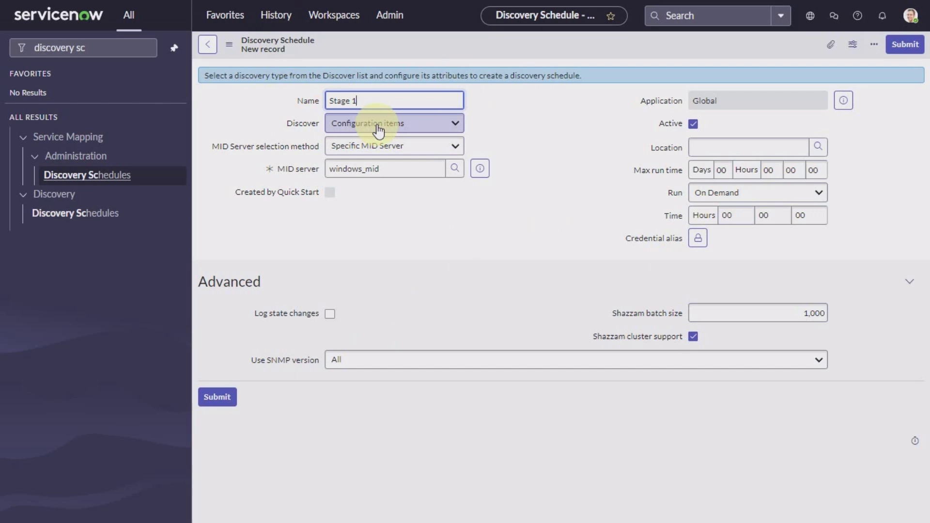
# Step: Keep Configuration items as the Discover type for the Stage 1 schedule
pyautogui.click(405, 124)
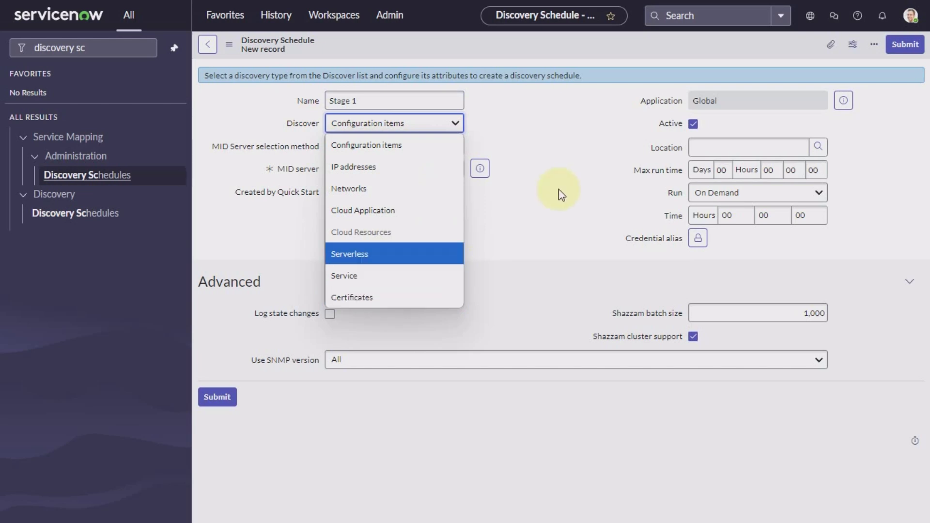
pyautogui.click(420, 145)
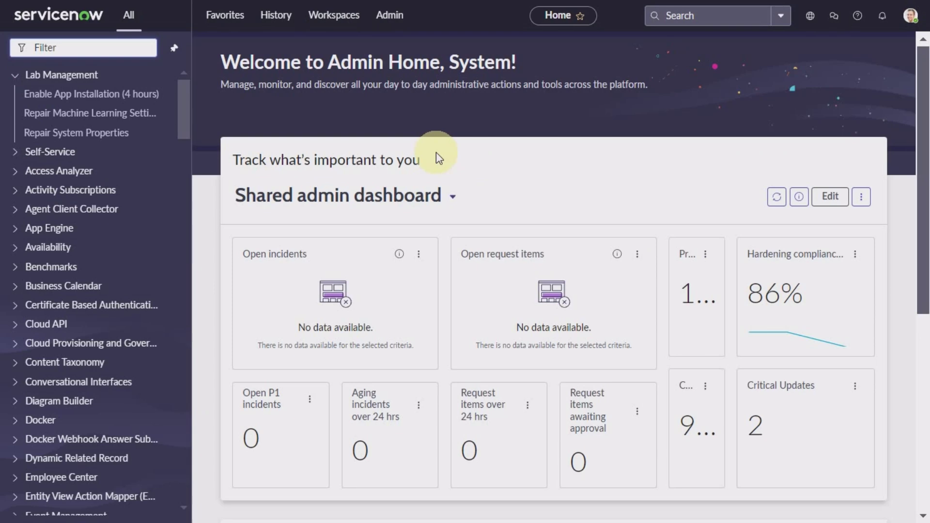
# Step: Filter the navigator for 'discovery' and go to Discovery > Home
pyautogui.click(102, 48)
pyautogui.write('d')
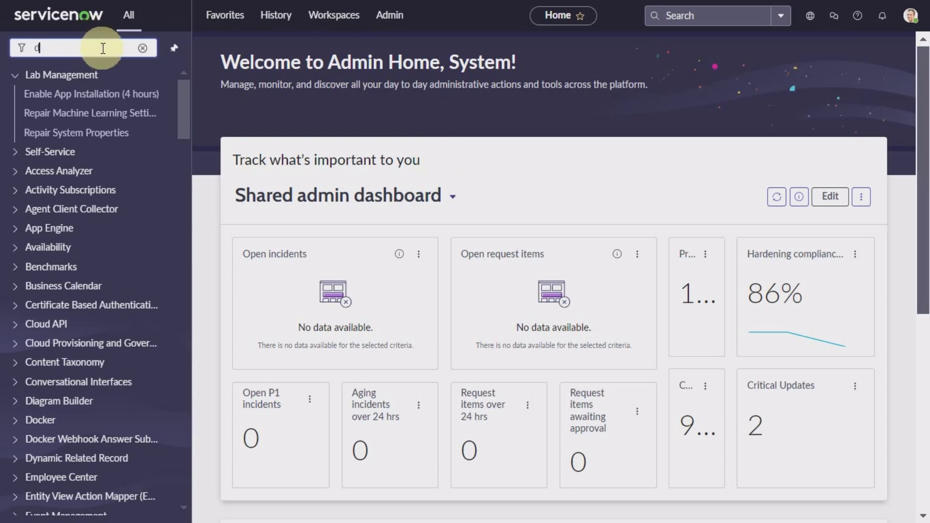
pyautogui.write('iscove')
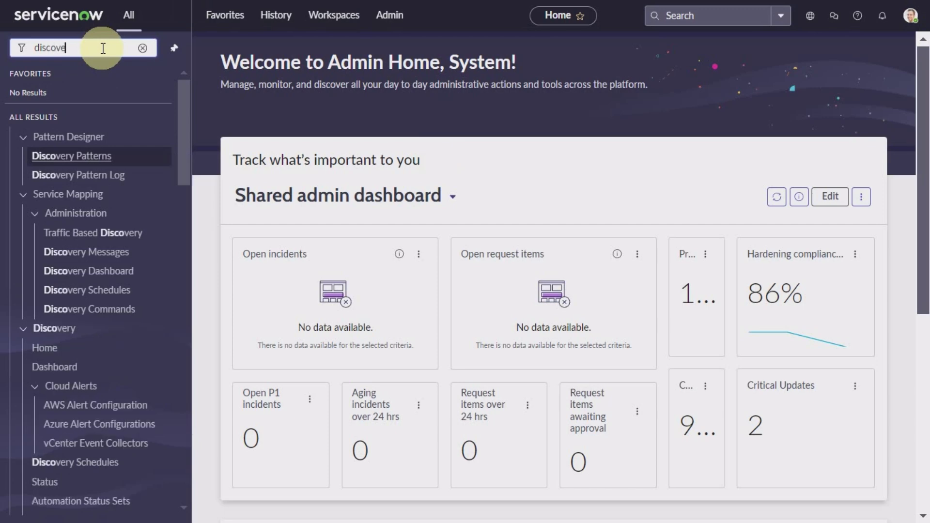
pyautogui.write('ry')
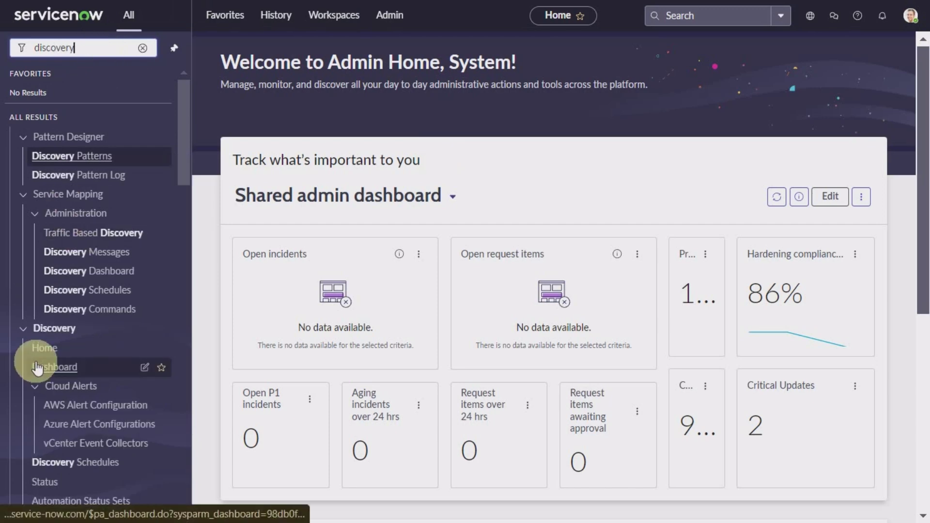
pyautogui.click(44, 350)
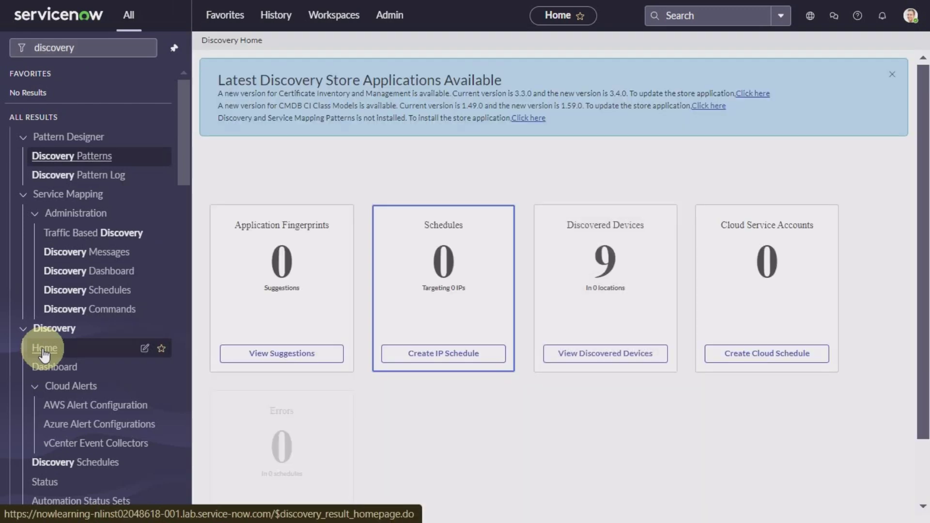
pyautogui.scroll(-2, 291, 156)
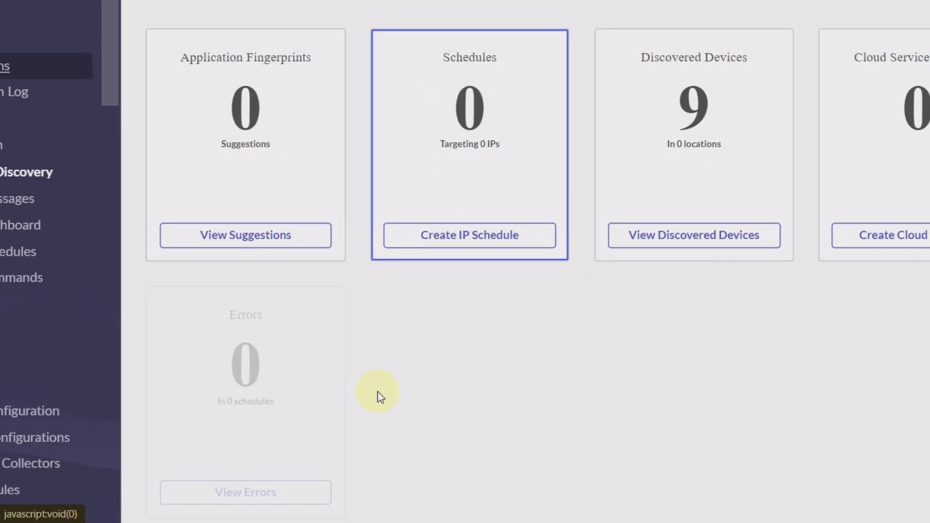
pyautogui.scroll(-1, 377, 396)
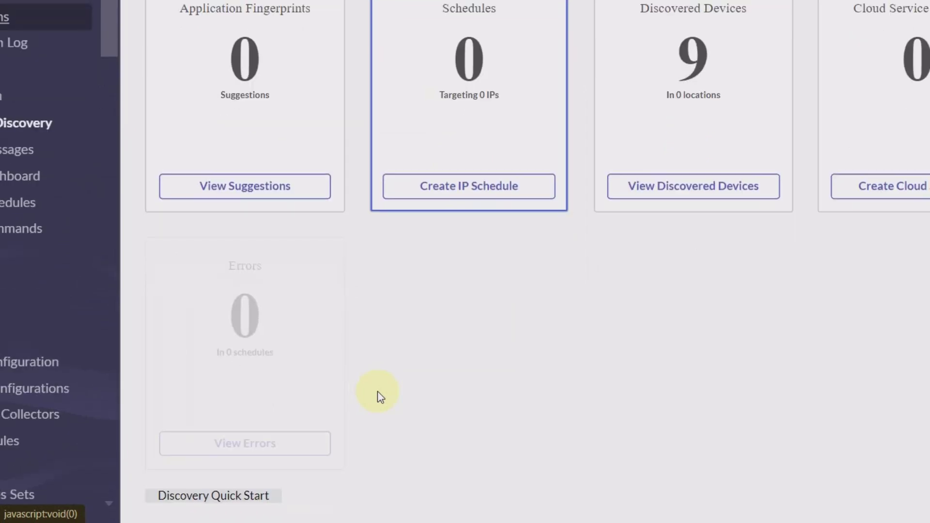
pyautogui.click(211, 502)
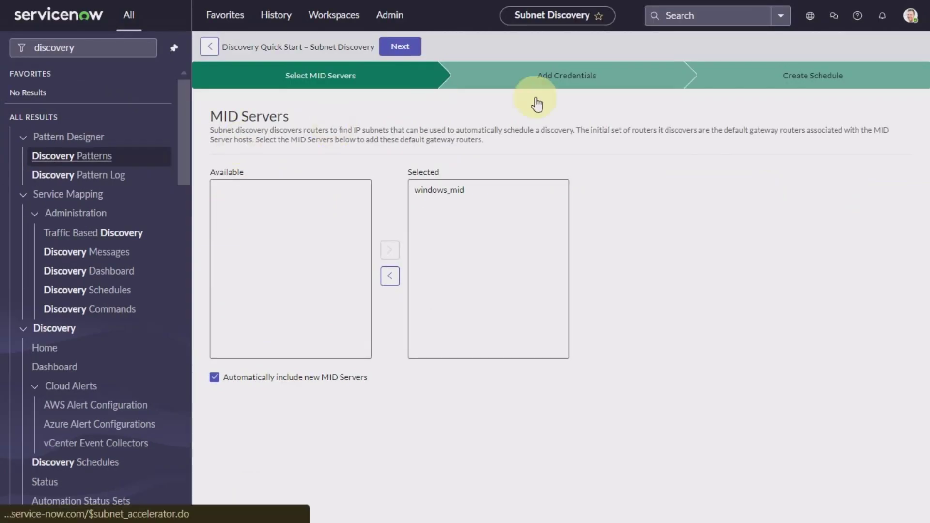
pyautogui.click(808, 84)
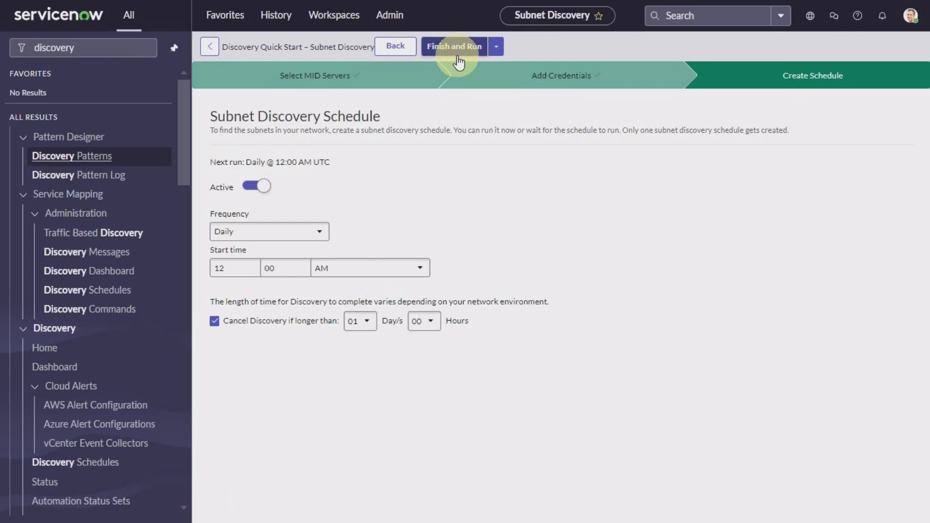
pyautogui.click(41, 349)
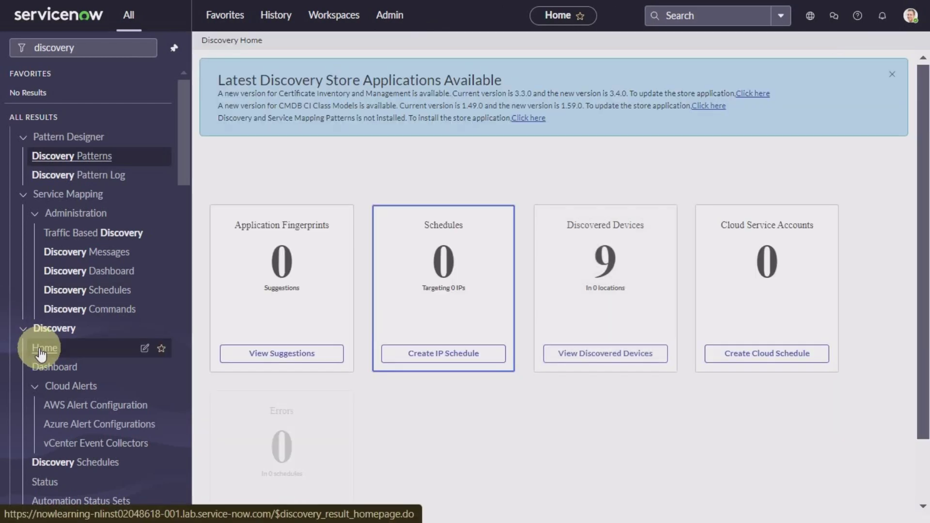
# Step: Create an IP discovery schedule from Quick Start and name it 'Stage 1', correcting a typo
pyautogui.click(460, 364)
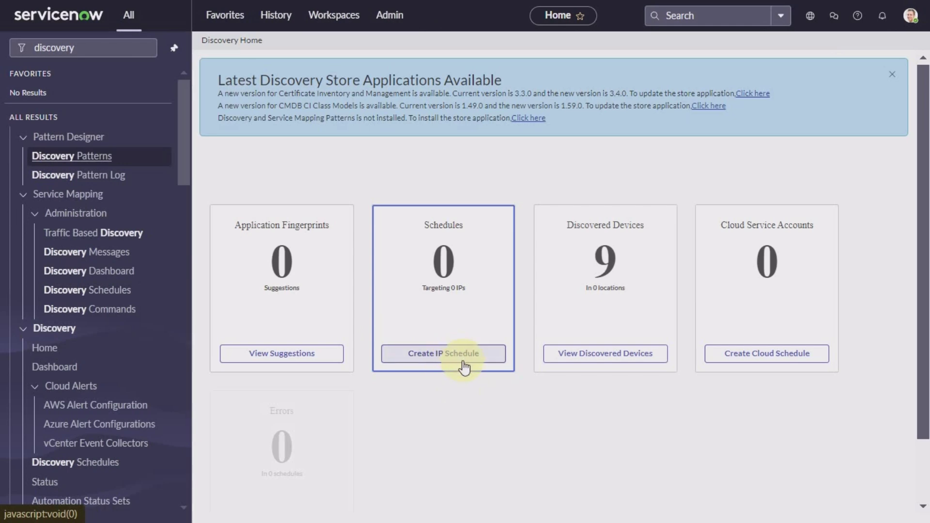
pyautogui.click(471, 354)
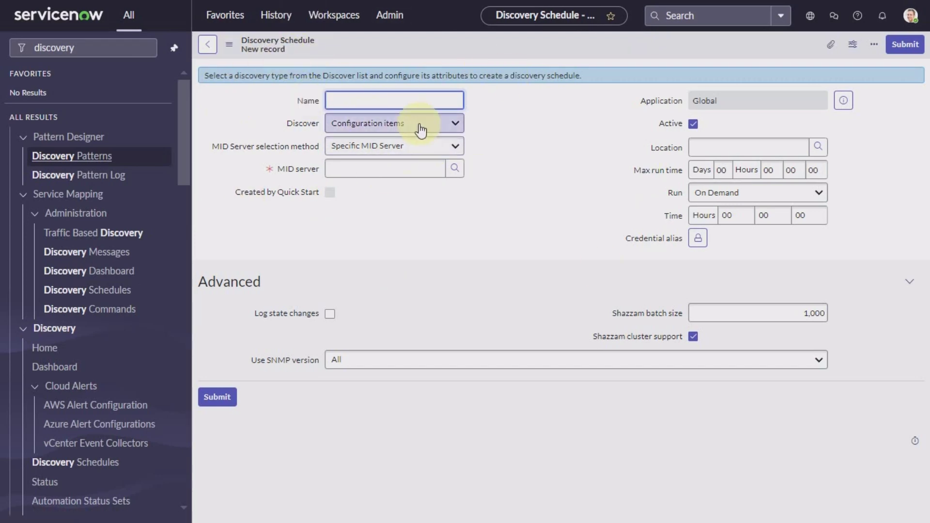
pyautogui.write('Sate')
pyautogui.press('BackSpace')
pyautogui.press('BackSpace')
pyautogui.press('BackSpace')
pyautogui.write('tage')
pyautogui.write(' 1')
# Step: Keep Configuration items and Specific MID Server, choosing windows_mid from the MID server lookup
pyautogui.click(427, 129)
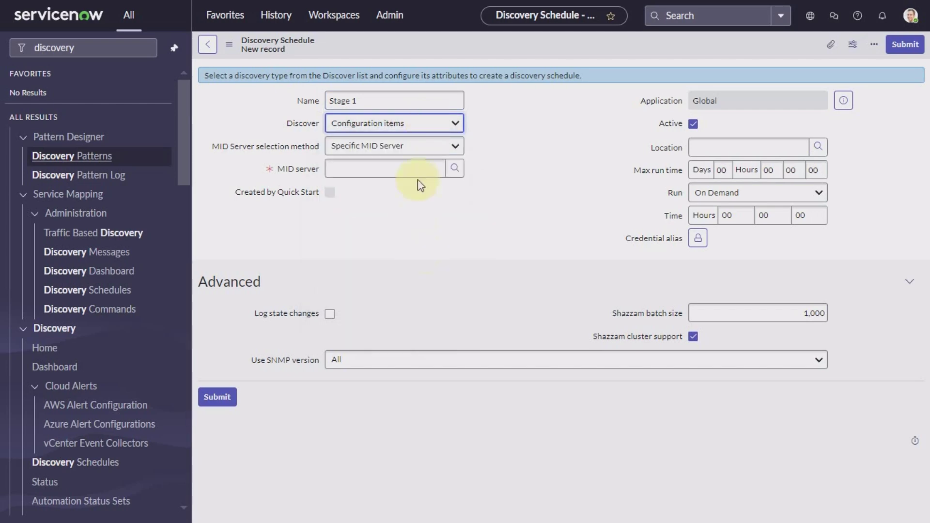
pyautogui.click(409, 151)
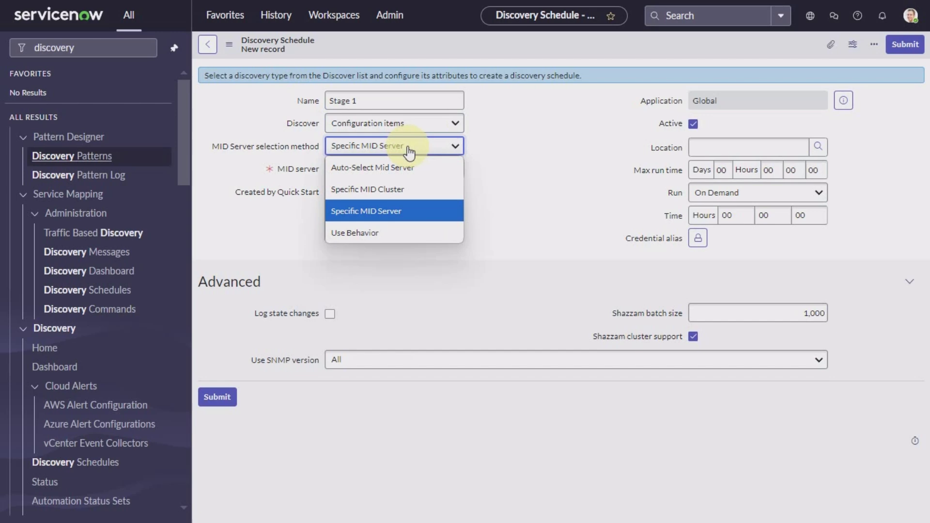
pyautogui.click(530, 145)
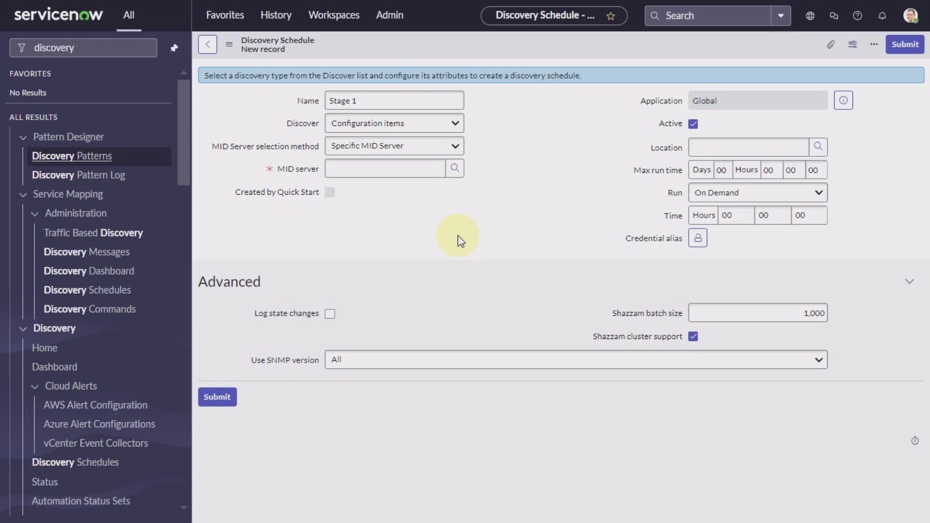
pyautogui.click(455, 170)
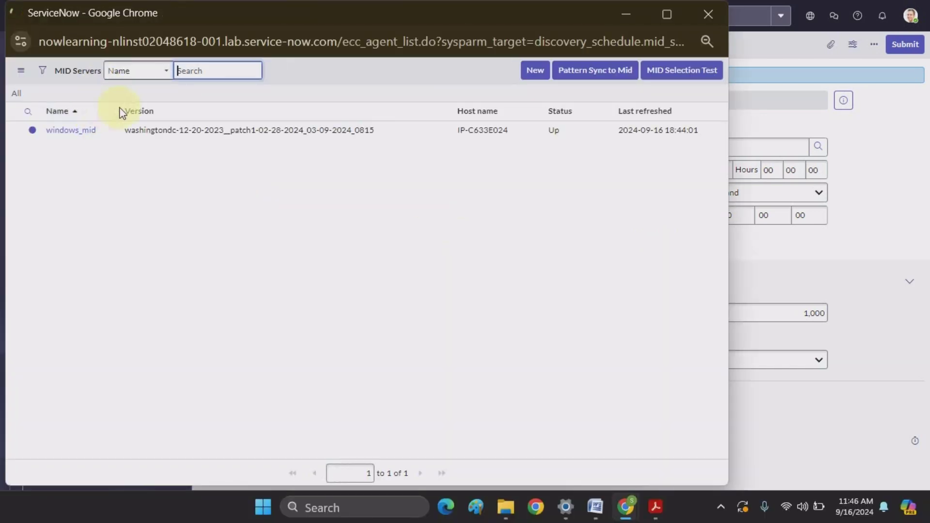
pyautogui.click(64, 131)
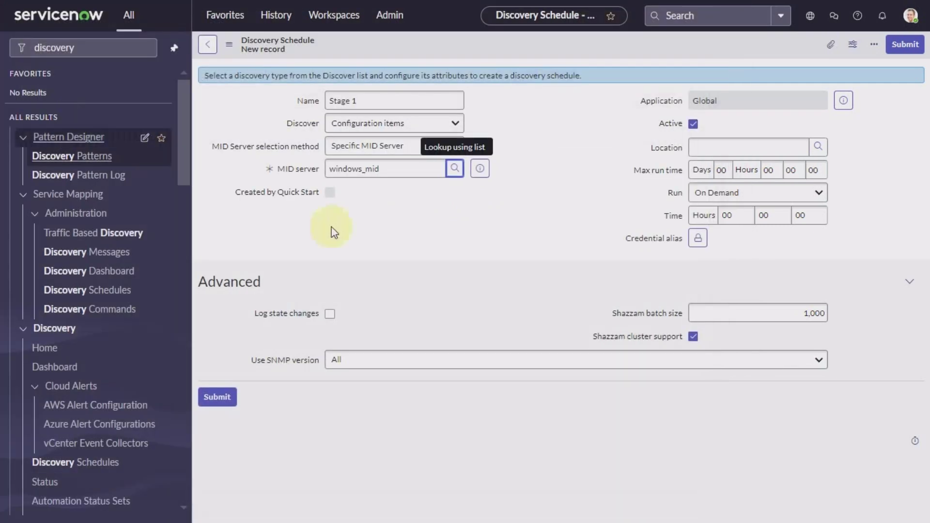
# Step: Save the Stage 1 discovery schedule record from the form header context menu
pyautogui.rightClick(585, 50)
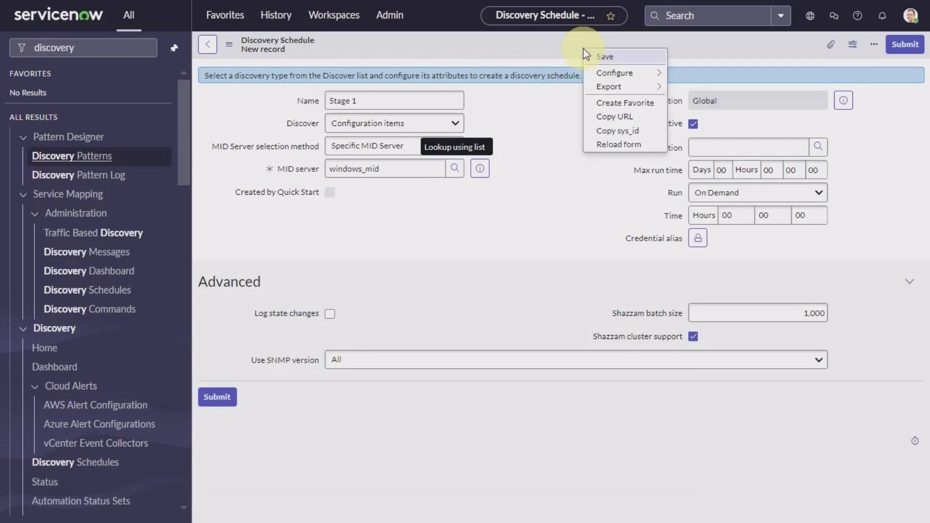
pyautogui.click(626, 59)
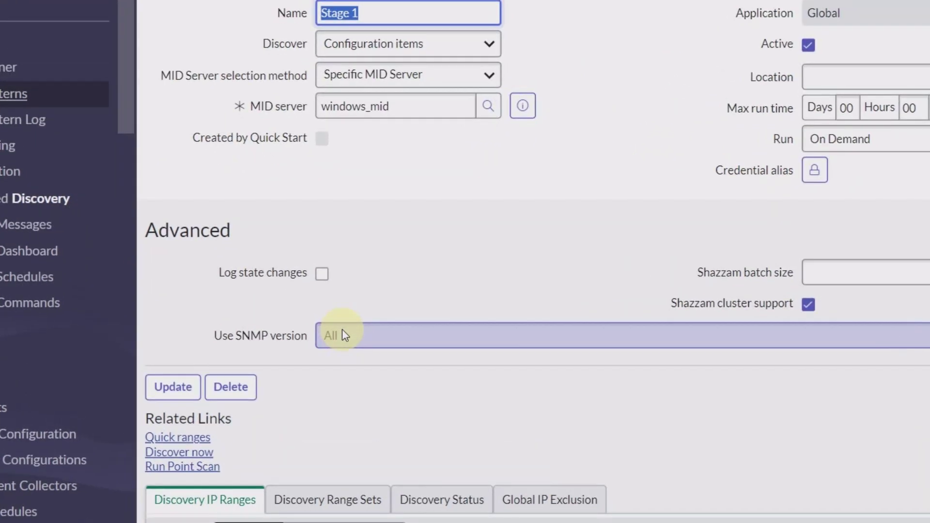
pyautogui.scroll(-2, 343, 334)
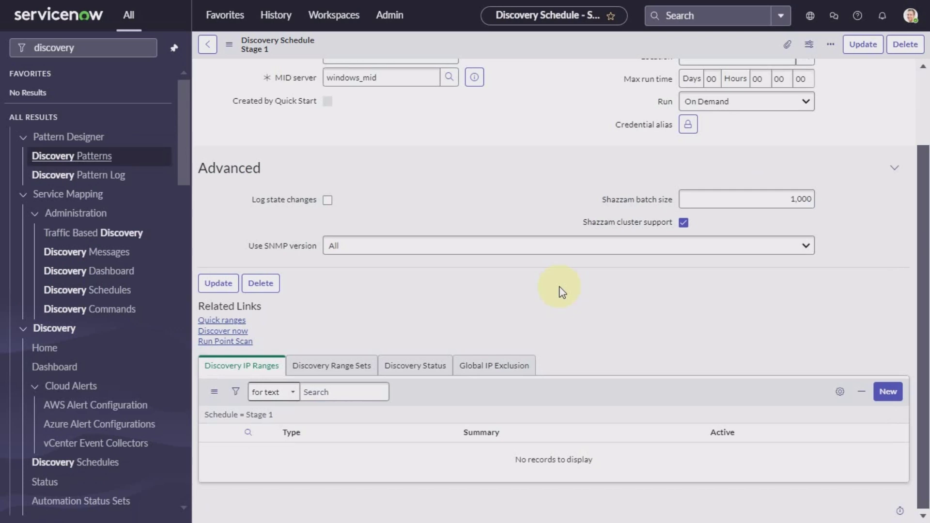
# Step: Return to Discovery > Home, where the Schedules count shows 1
pyautogui.click(45, 347)
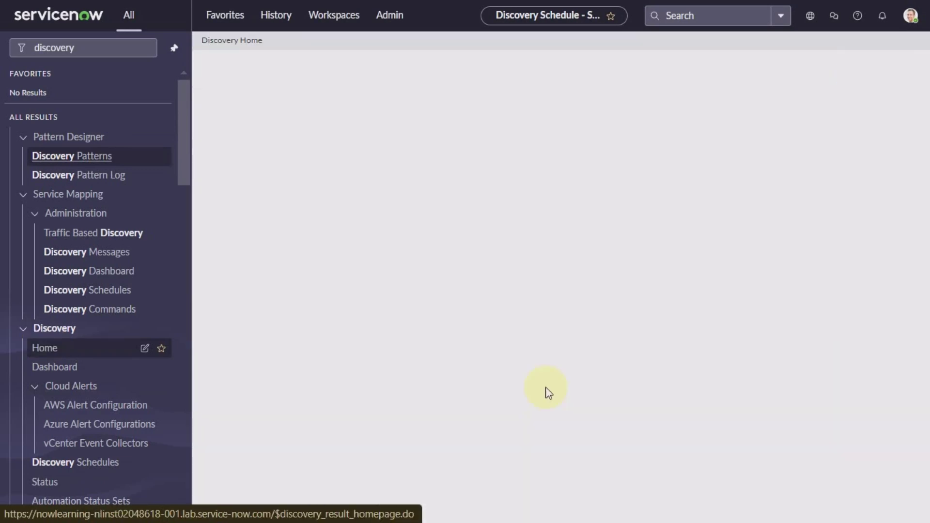